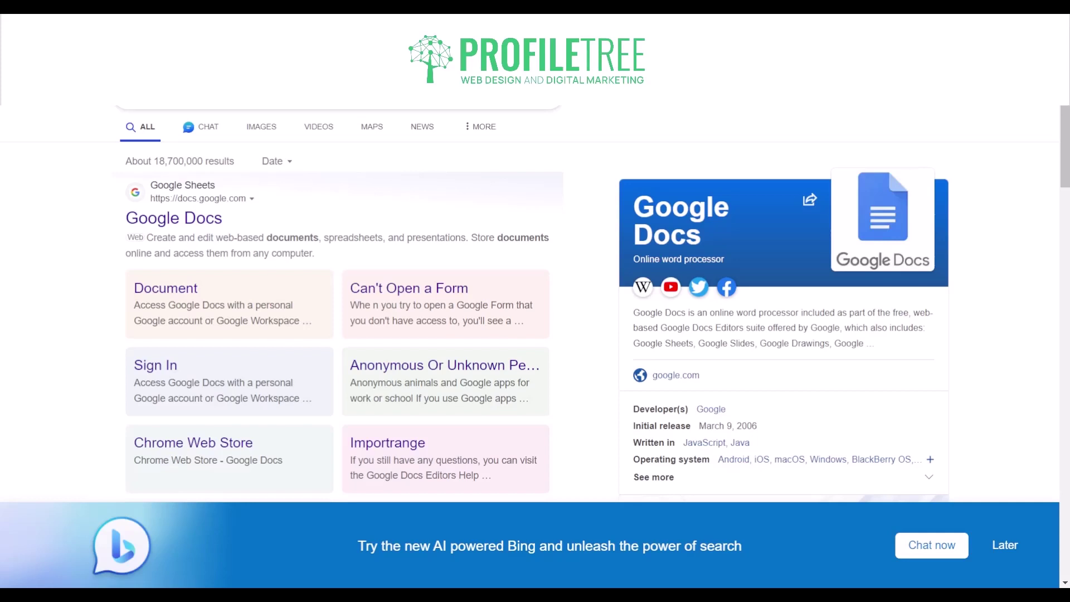
- Dismiss the Bing AI promotion banner with 'Later'
{"action": "left_click", "coordinate": [1019, 560]}
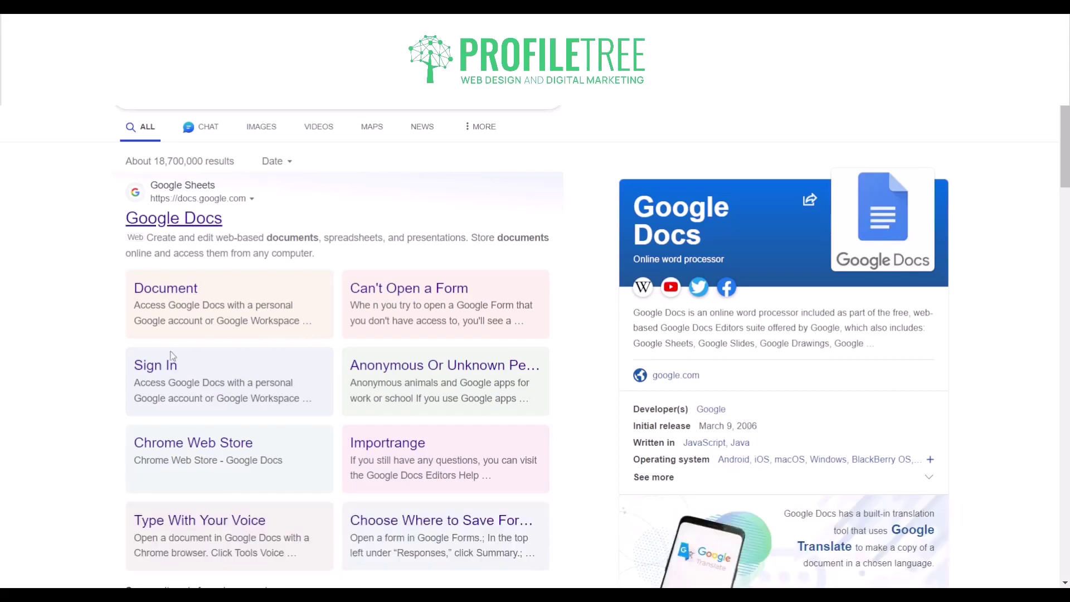
- Follow the 'Google Docs' search result to the Docs home page
{"action": "left_click", "coordinate": [188, 228]}
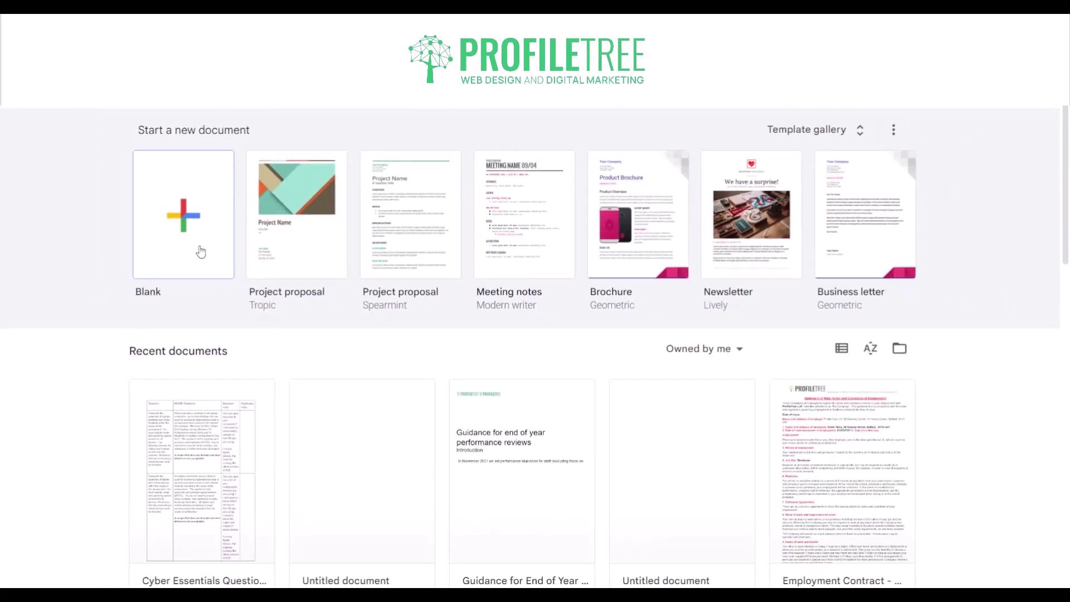
- Create a blank document and paste the dark-blue square from Example.png into it
{"action": "left_click", "coordinate": [201, 251]}
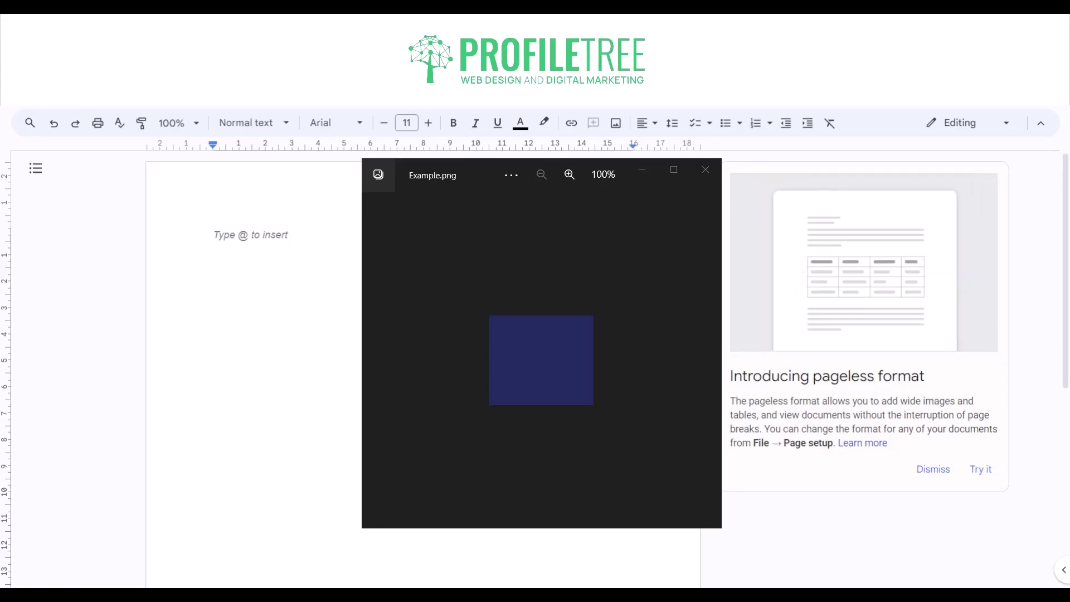
{"action": "key", "text": "alt+Tab"}
{"action": "key", "text": "ctrl+v"}
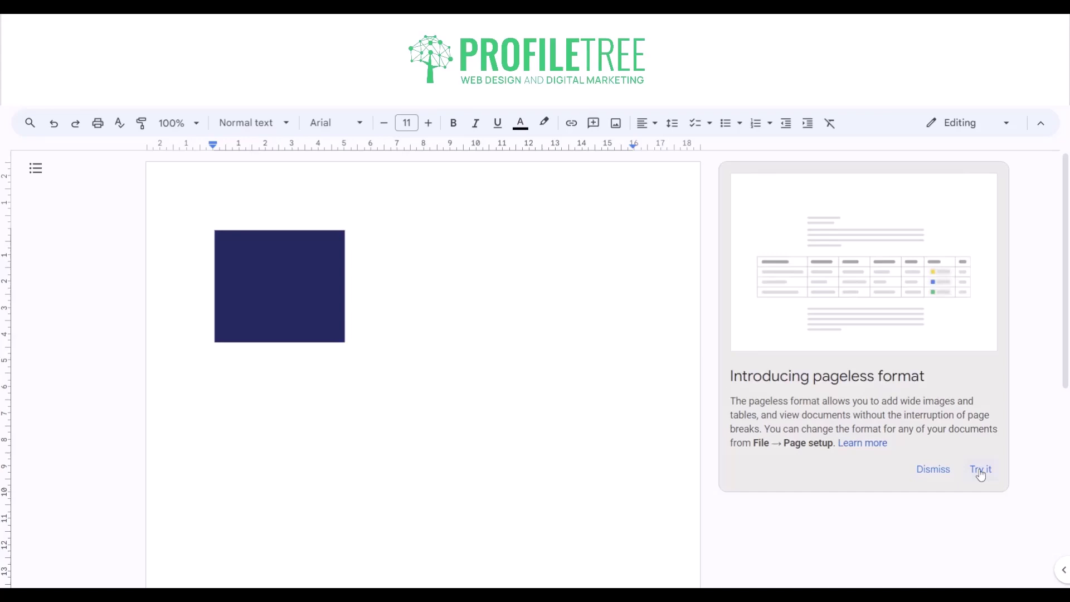
- Dismiss the pageless tip and drag the square's corner handle to enlarge it
{"action": "left_click", "coordinate": [933, 469]}
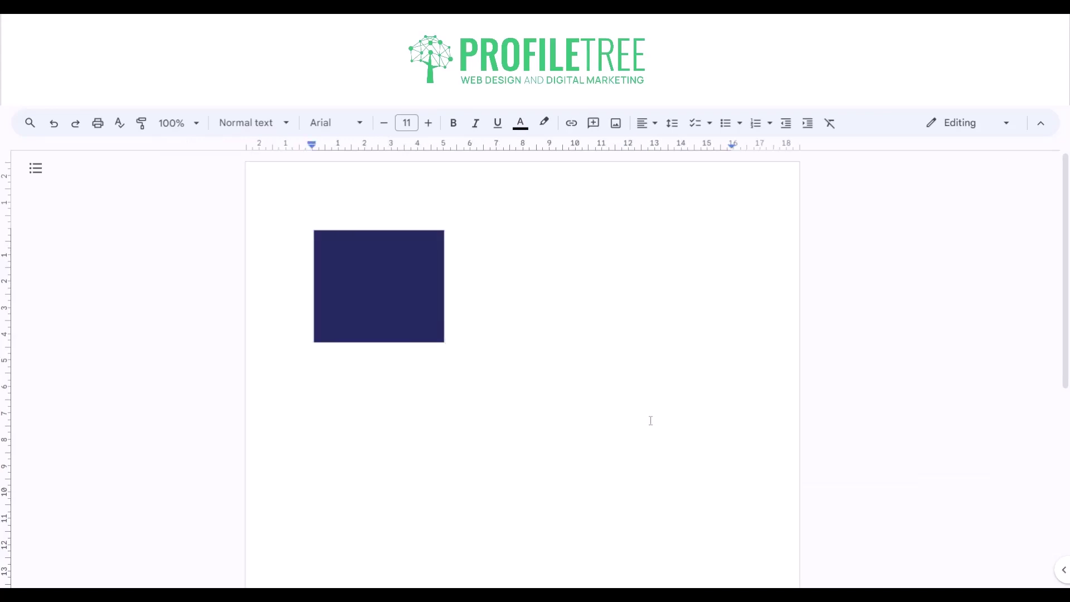
{"action": "left_click", "coordinate": [421, 255]}
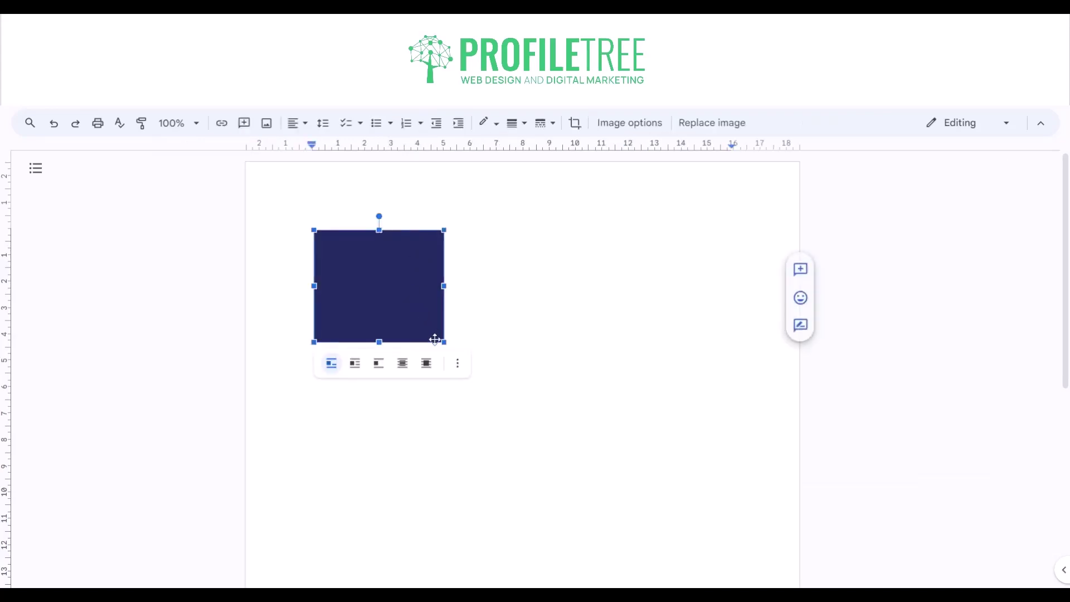
{"action": "left_click_drag", "start_coordinate": [441, 341], "coordinate": [525, 412]}
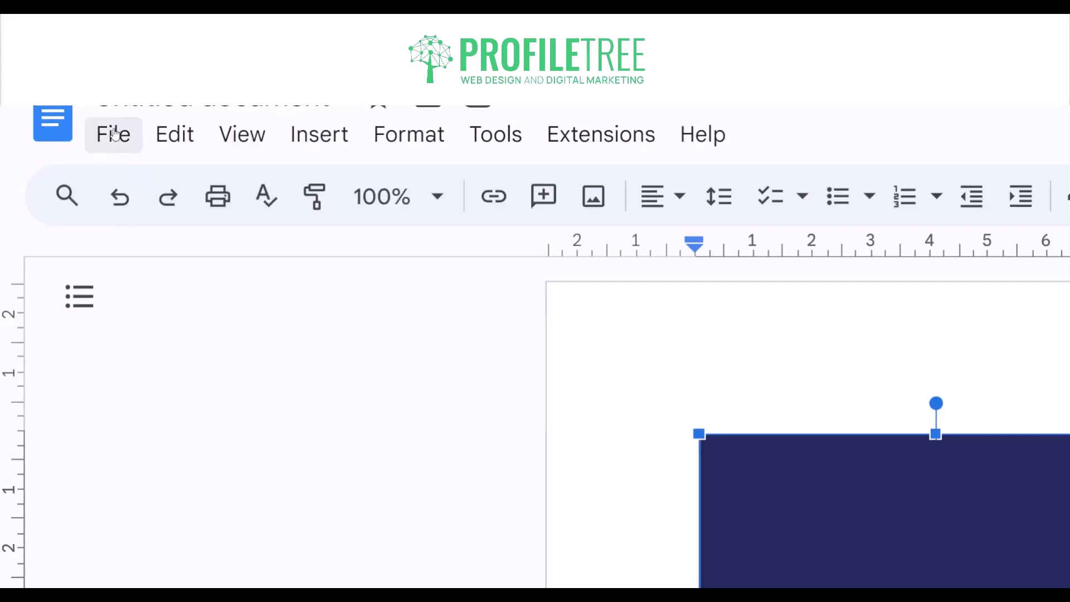
- Download the untitled document as a PDF document (.pdf)
{"action": "left_click", "coordinate": [115, 134]}
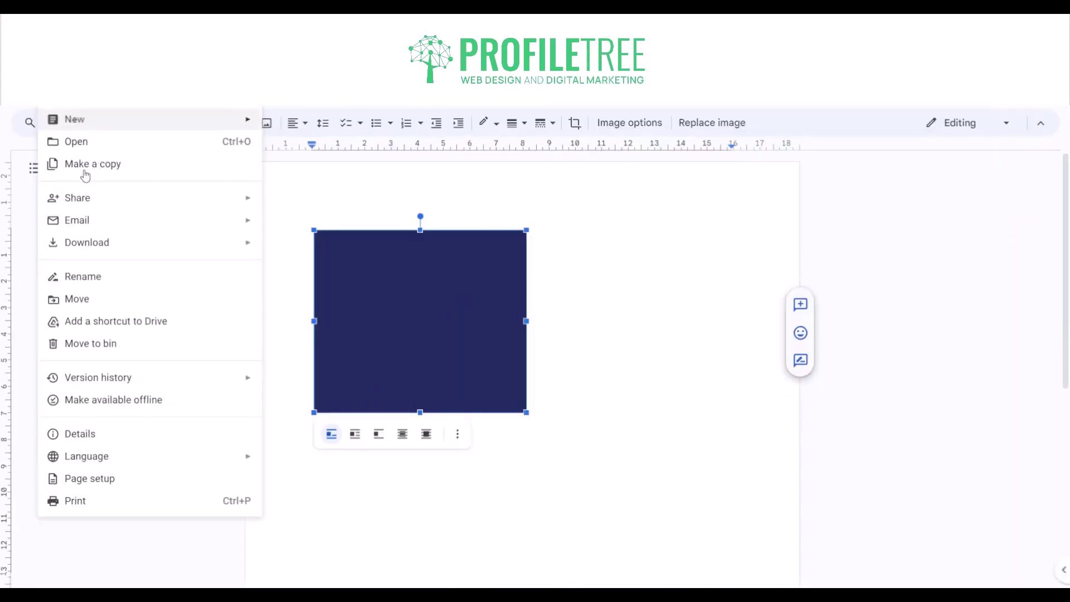
{"action": "mouse_move", "coordinate": [87, 243]}
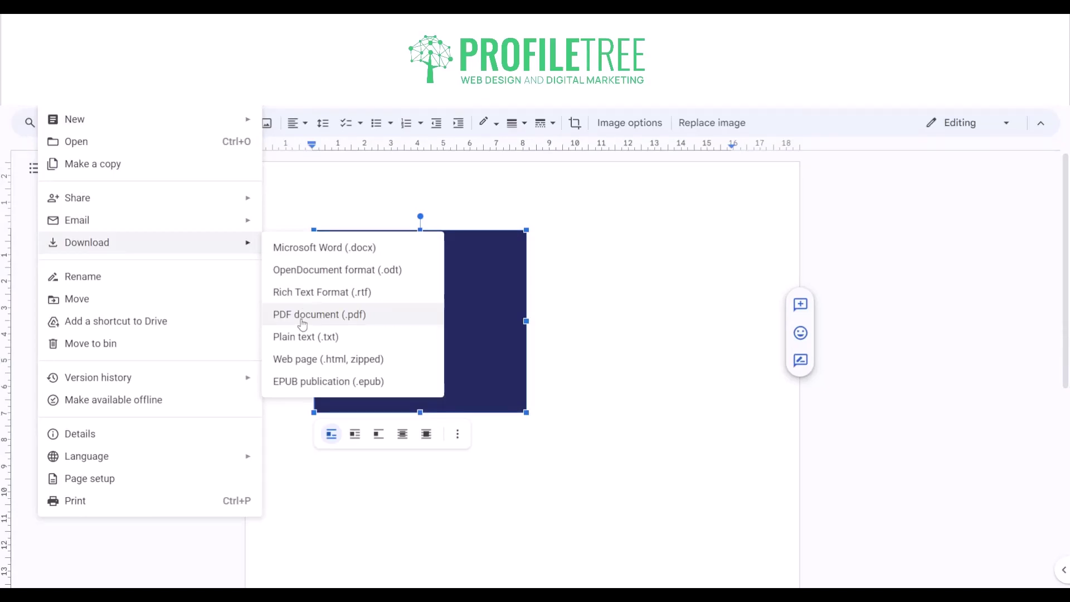
{"action": "left_click", "coordinate": [303, 324]}
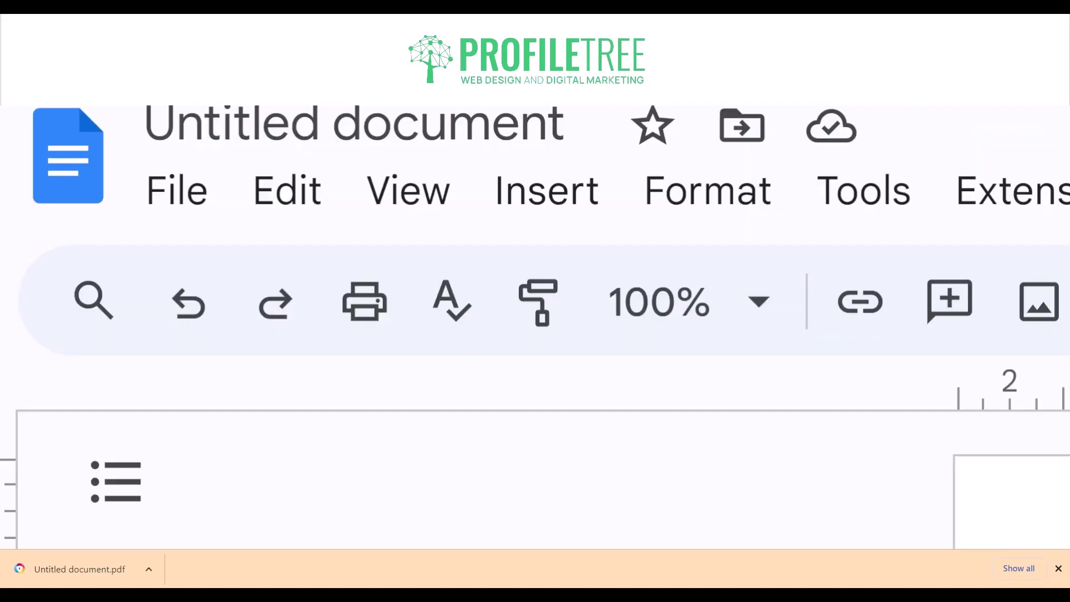
- Rename the document to 'Blue'
{"action": "left_click", "coordinate": [440, 117]}
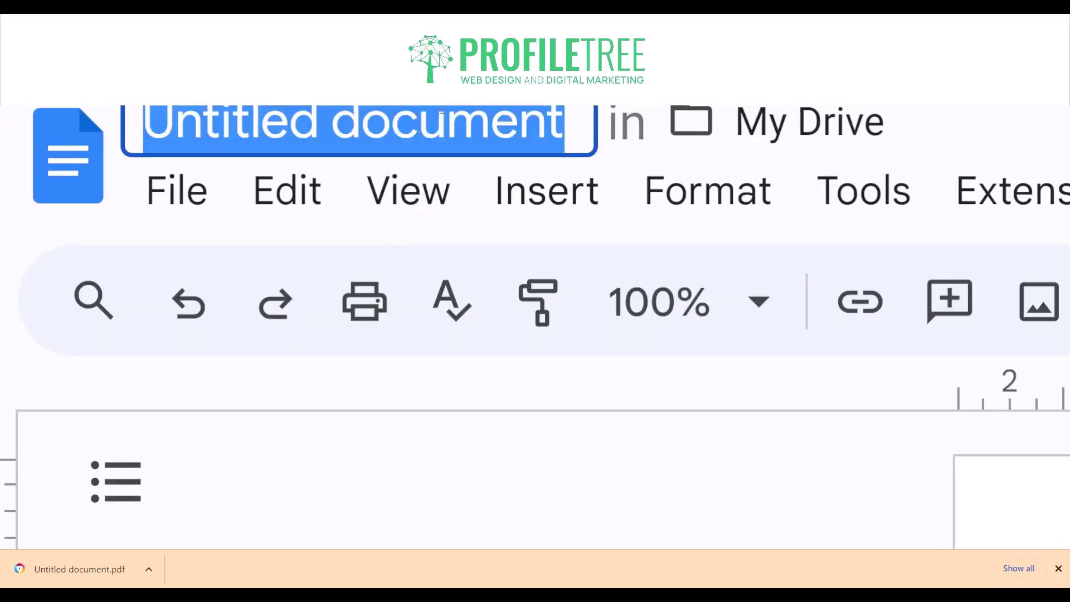
{"action": "type", "text": "Blue"}
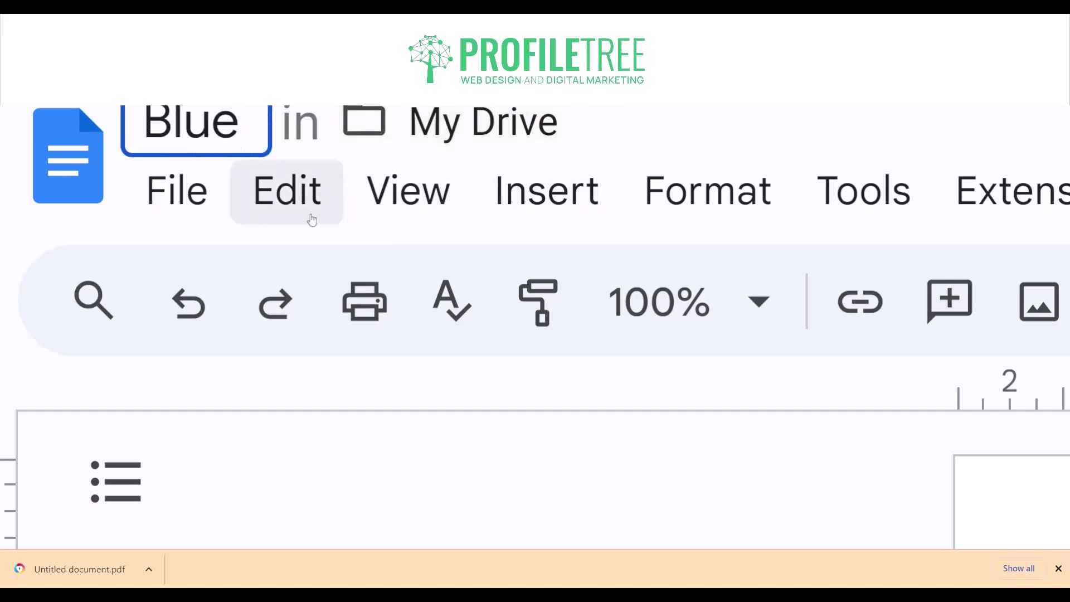
{"action": "key", "text": "Return"}
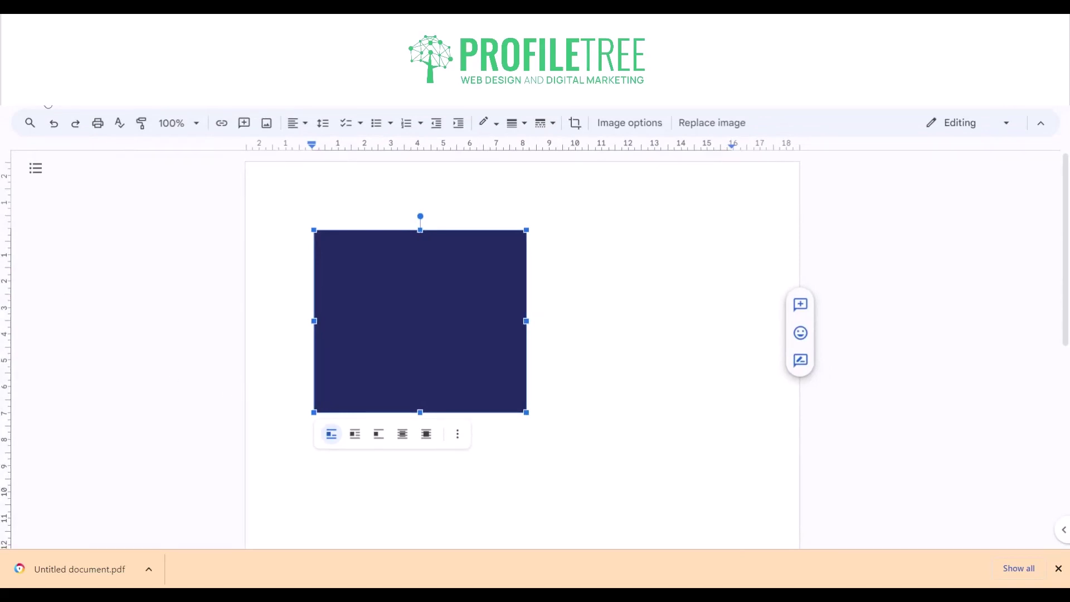
- Download the renamed document as Blue.pdf
{"action": "left_click", "coordinate": [47, 102]}
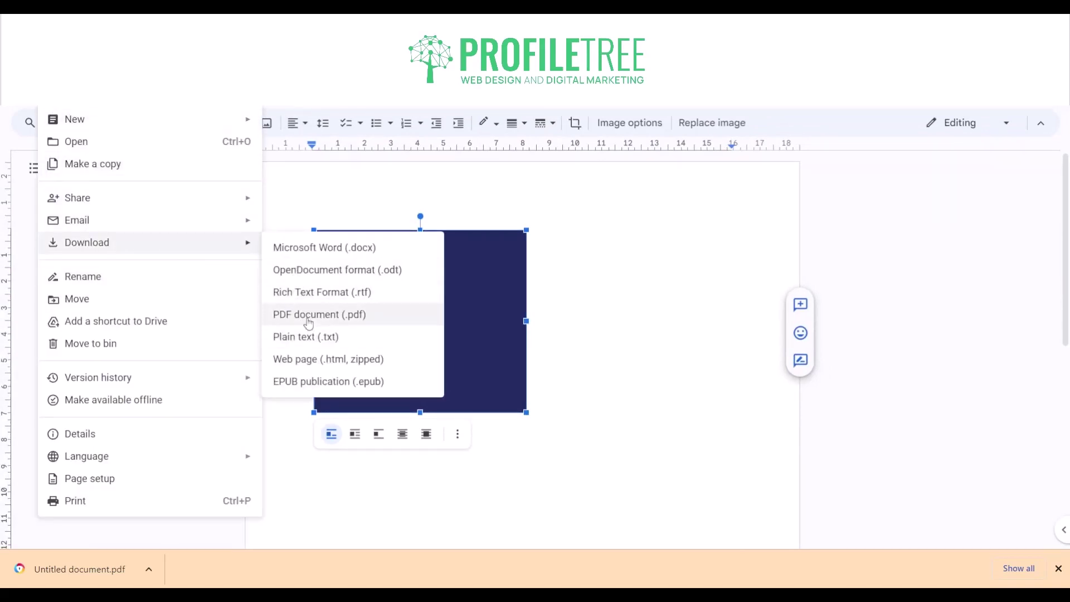
{"action": "left_click", "coordinate": [308, 315]}
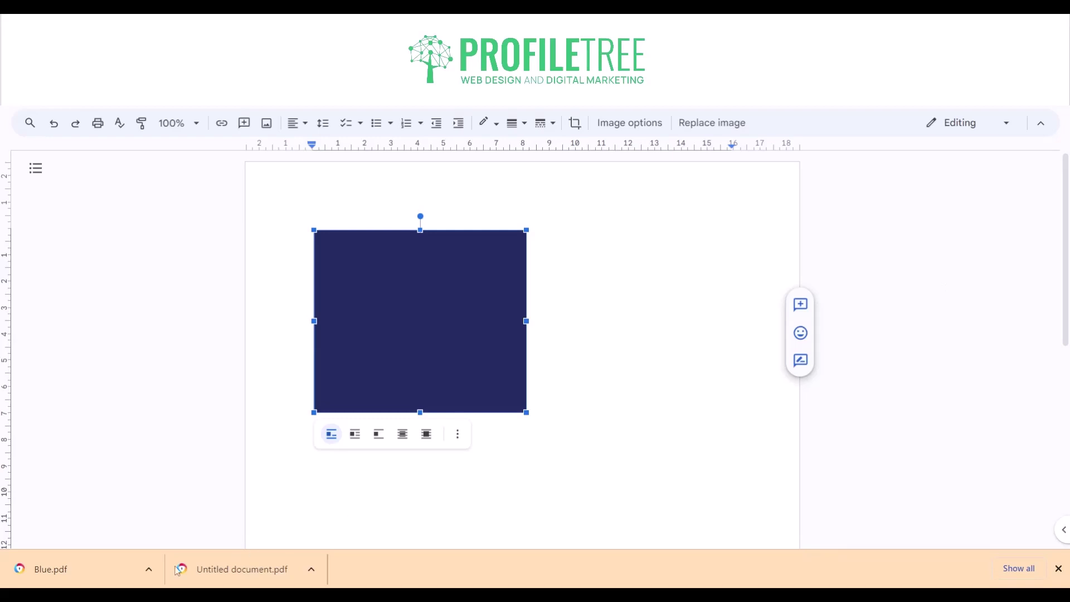
- Open Blue.pdf from Chrome's download bar in the PDF viewer
{"action": "left_click", "coordinate": [73, 576]}
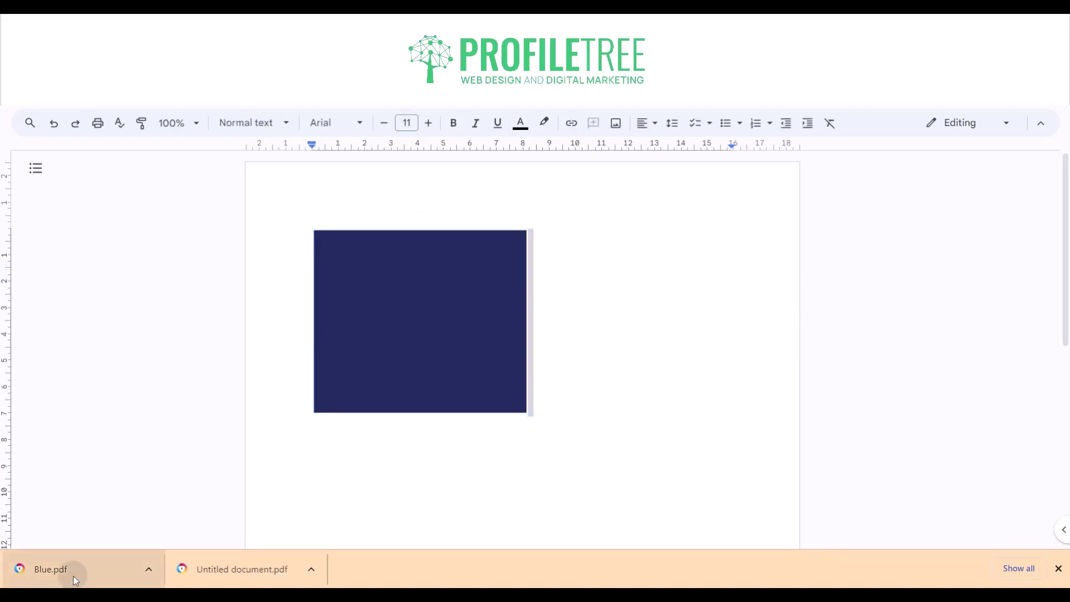
{"action": "left_click", "coordinate": [73, 577]}
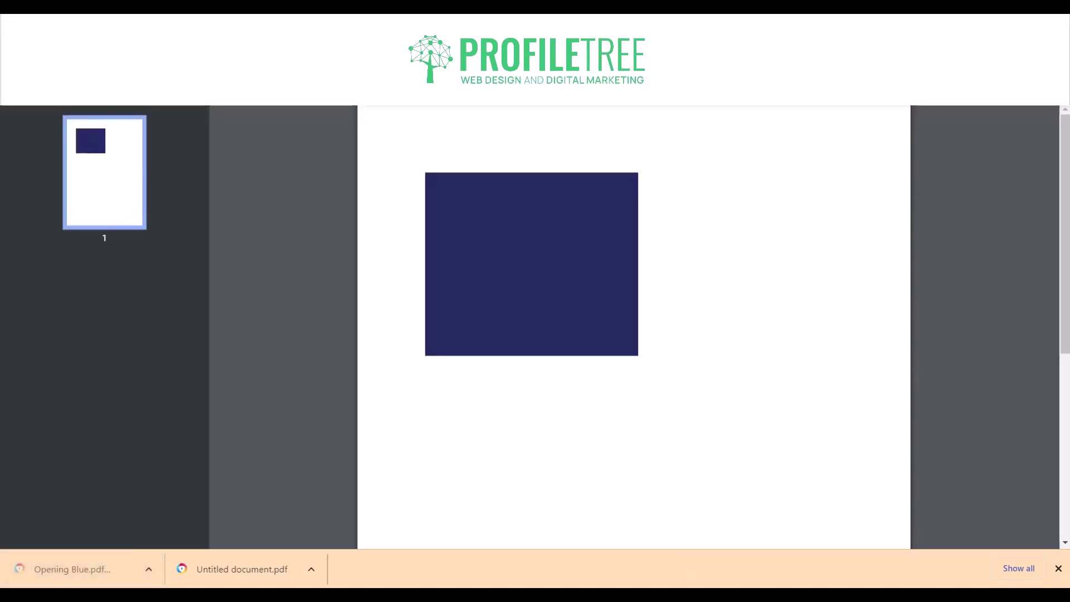